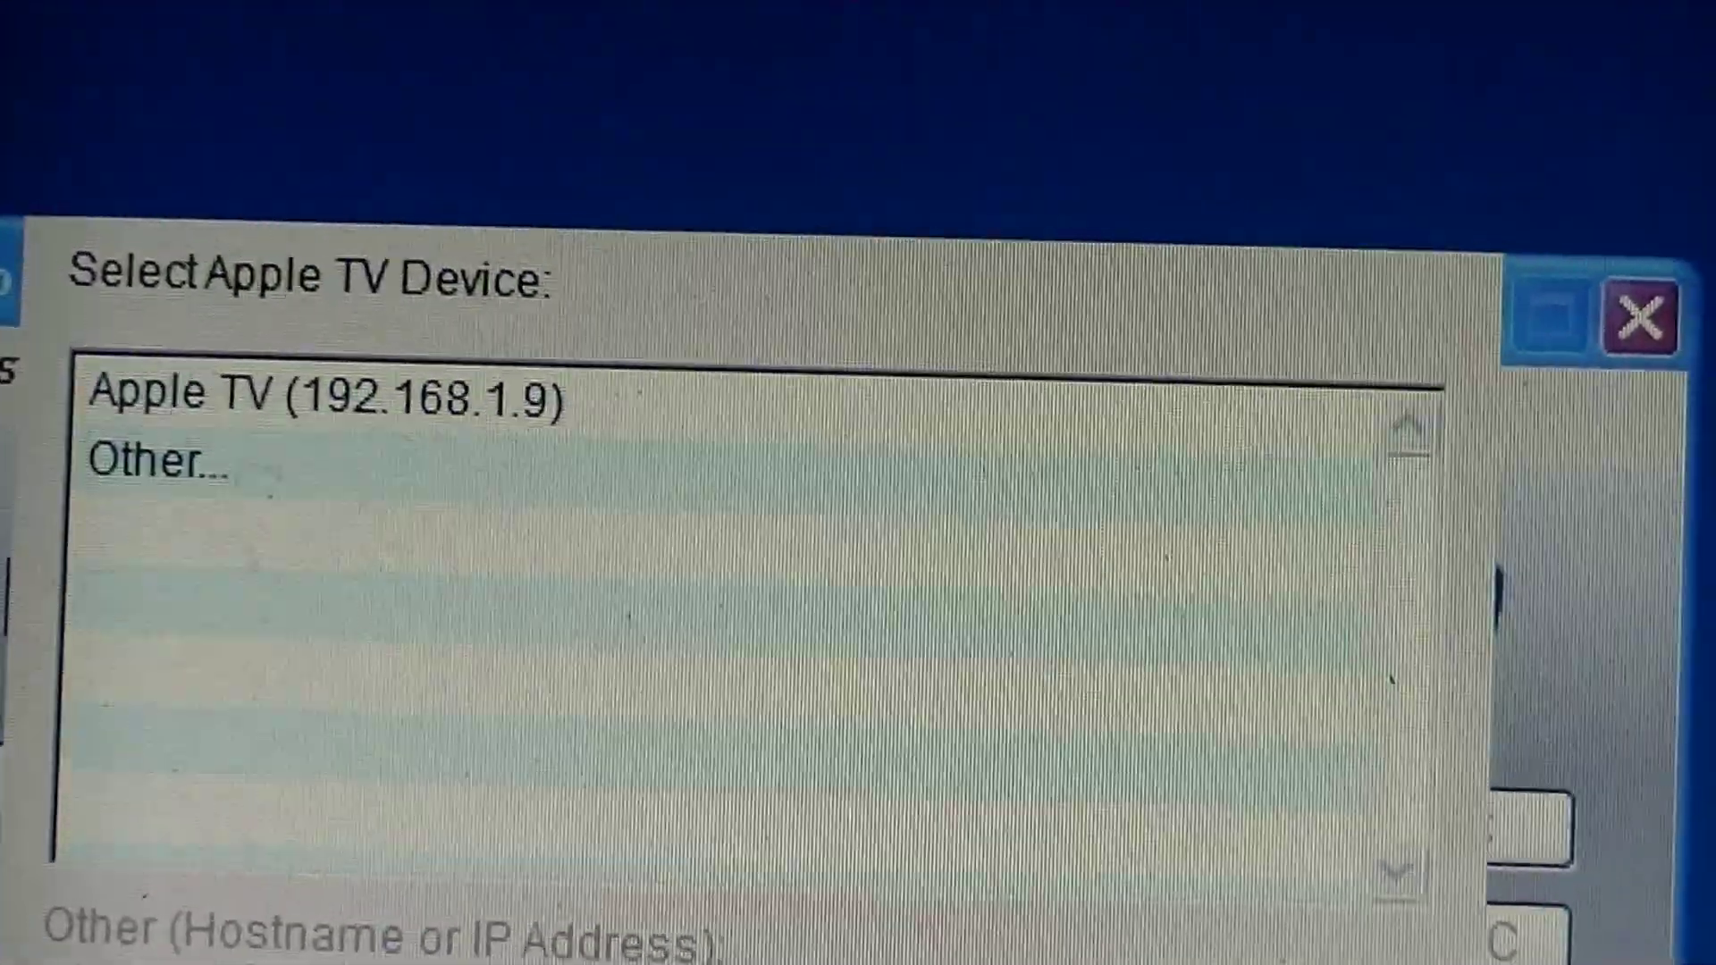
Cancel the Select Apple TV Device picker, leaving no Apple TV chosen
key(Escape)
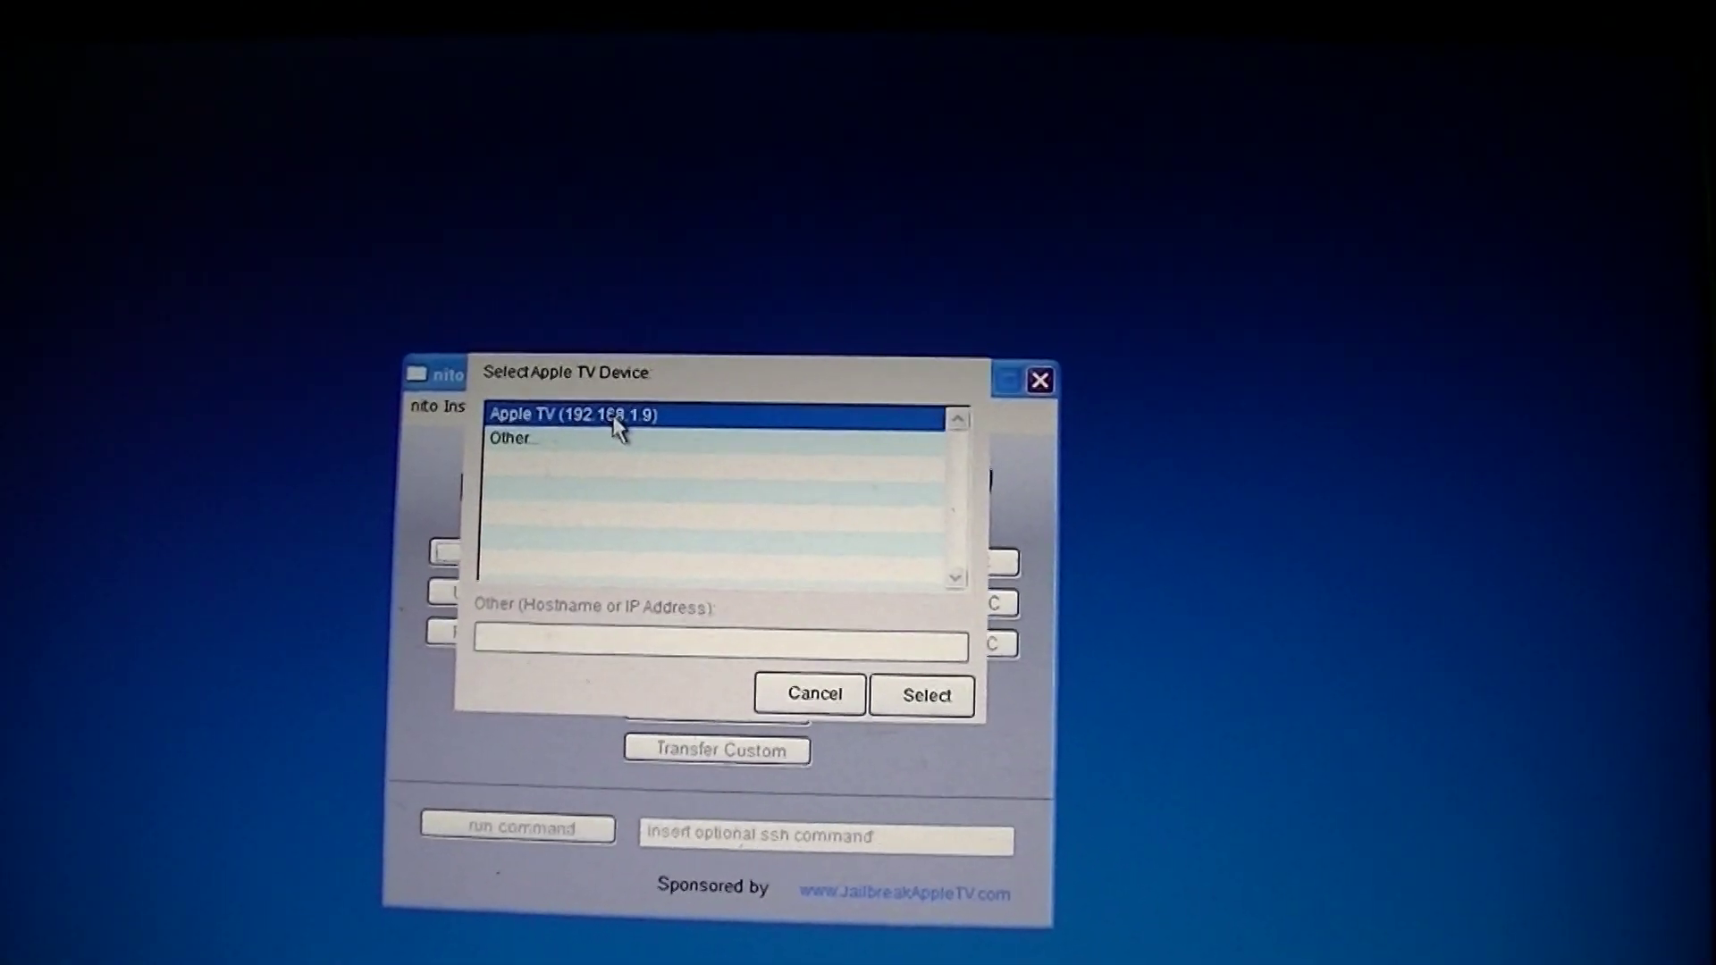
Confirm Apple TV (192.168.1.9) as the target device
click(889, 690)
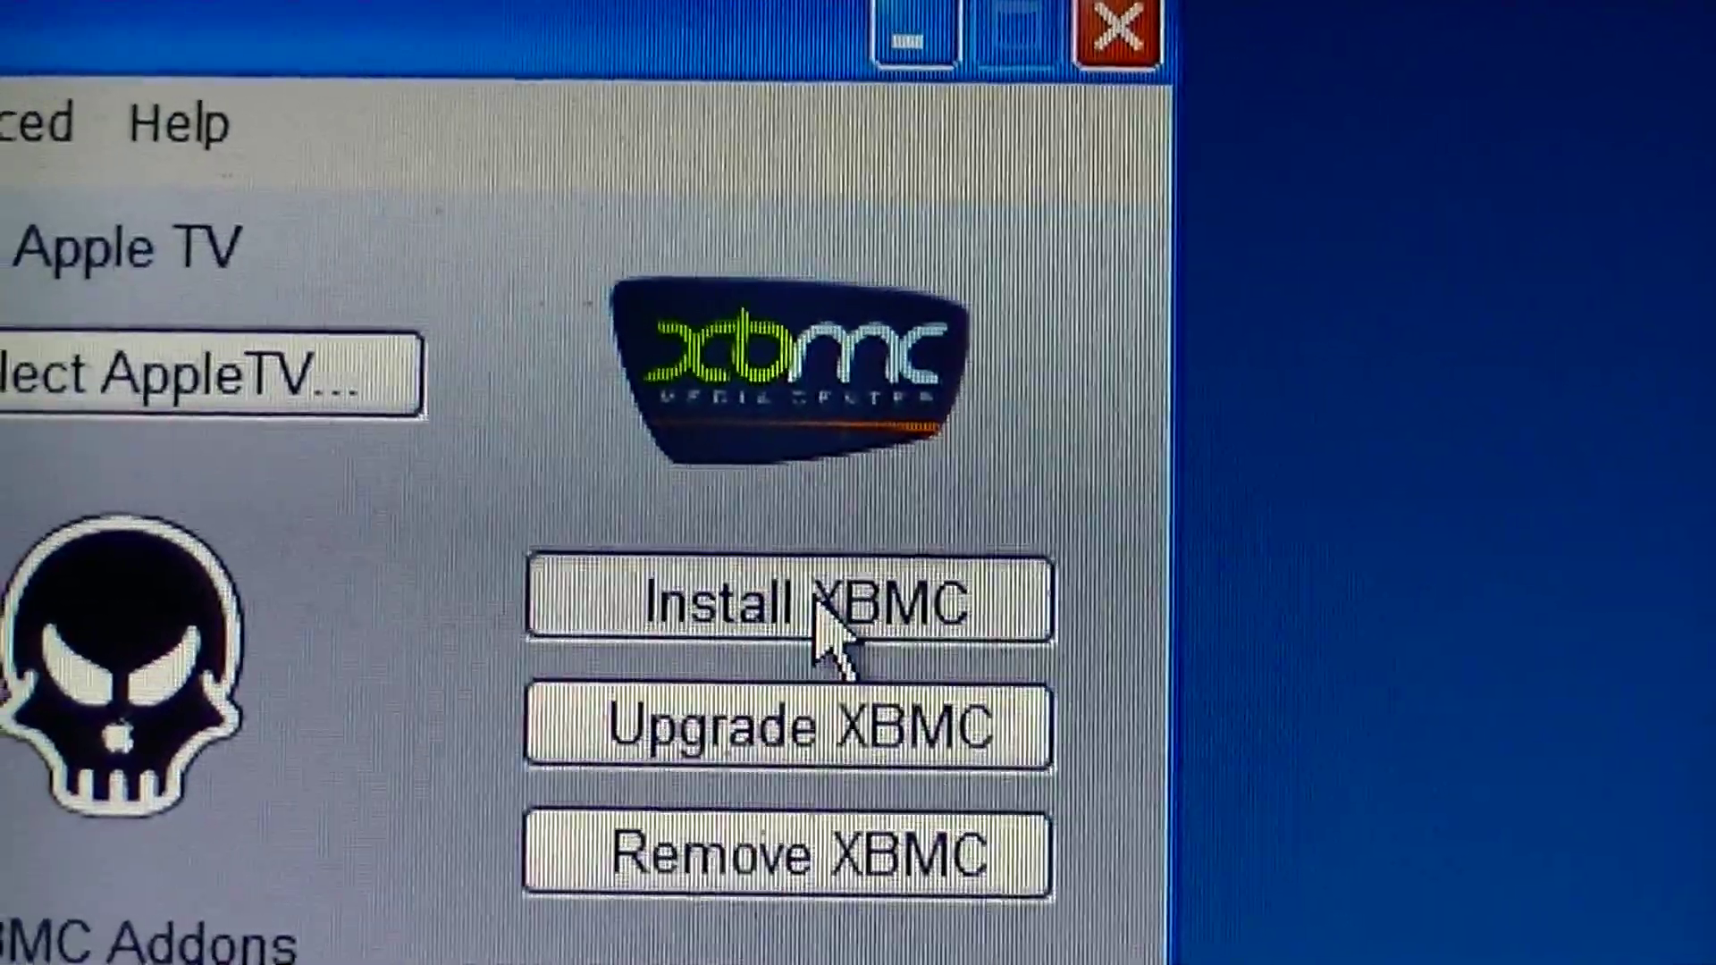
Install XBMC onto the Apple TV at 192.168.1.9
click(818, 589)
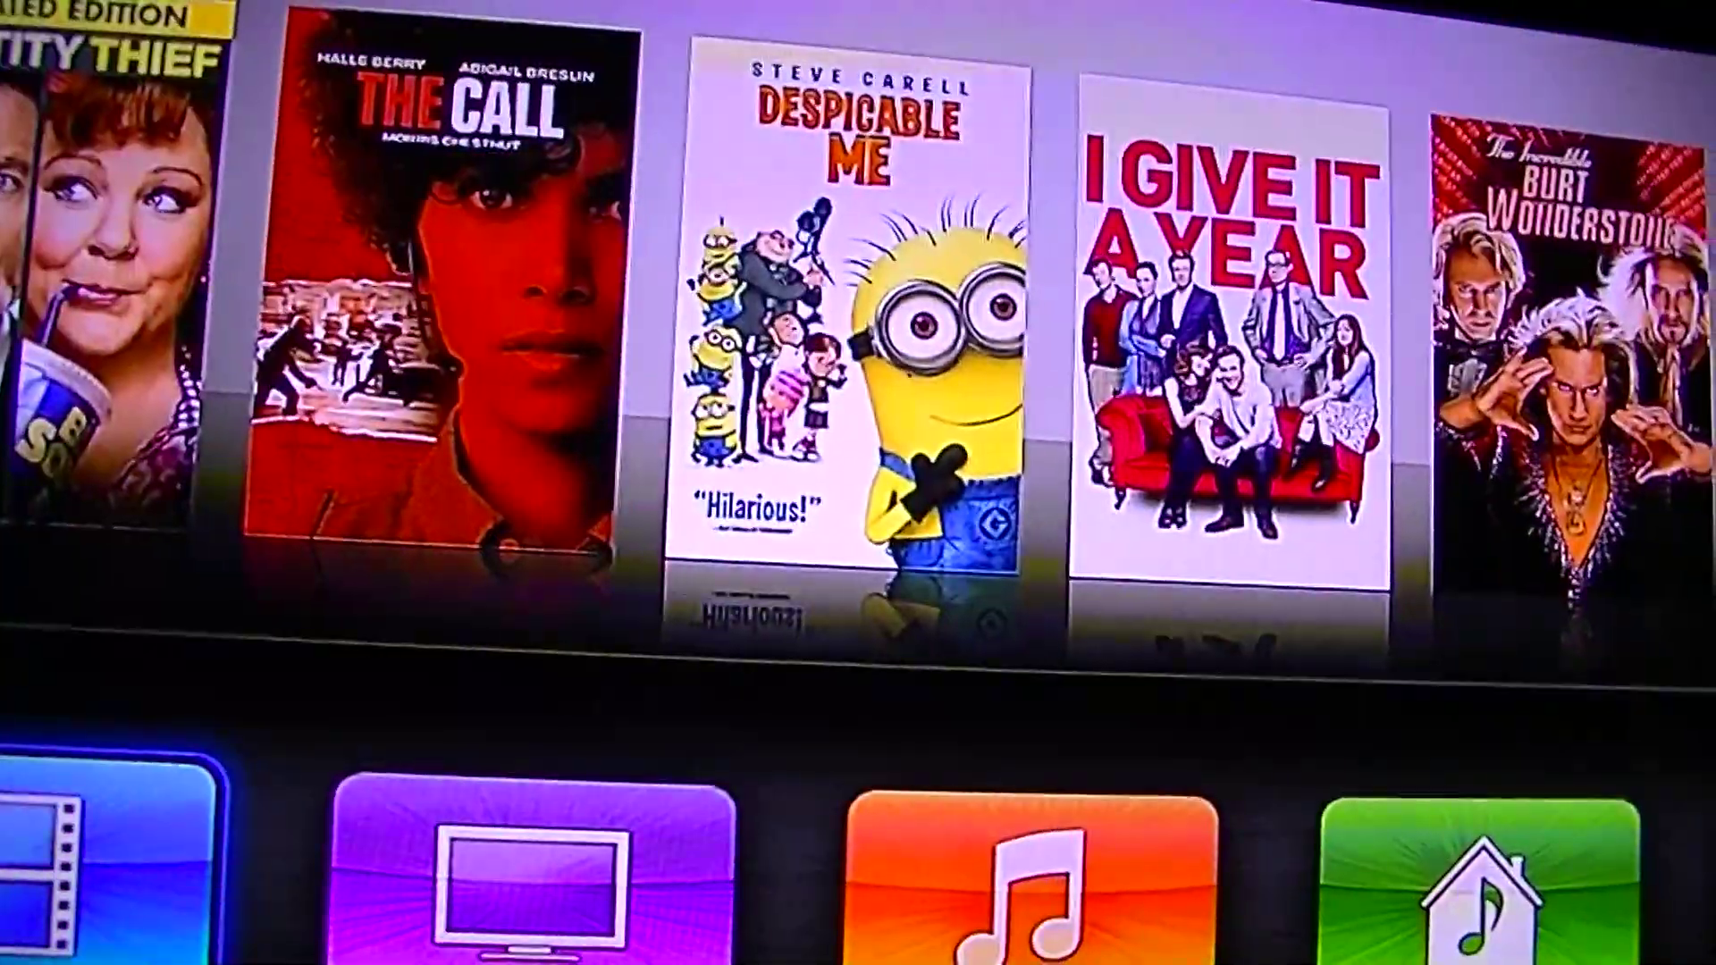
Move the home-screen highlight from Movies down to the XBMC tile
key(Down)
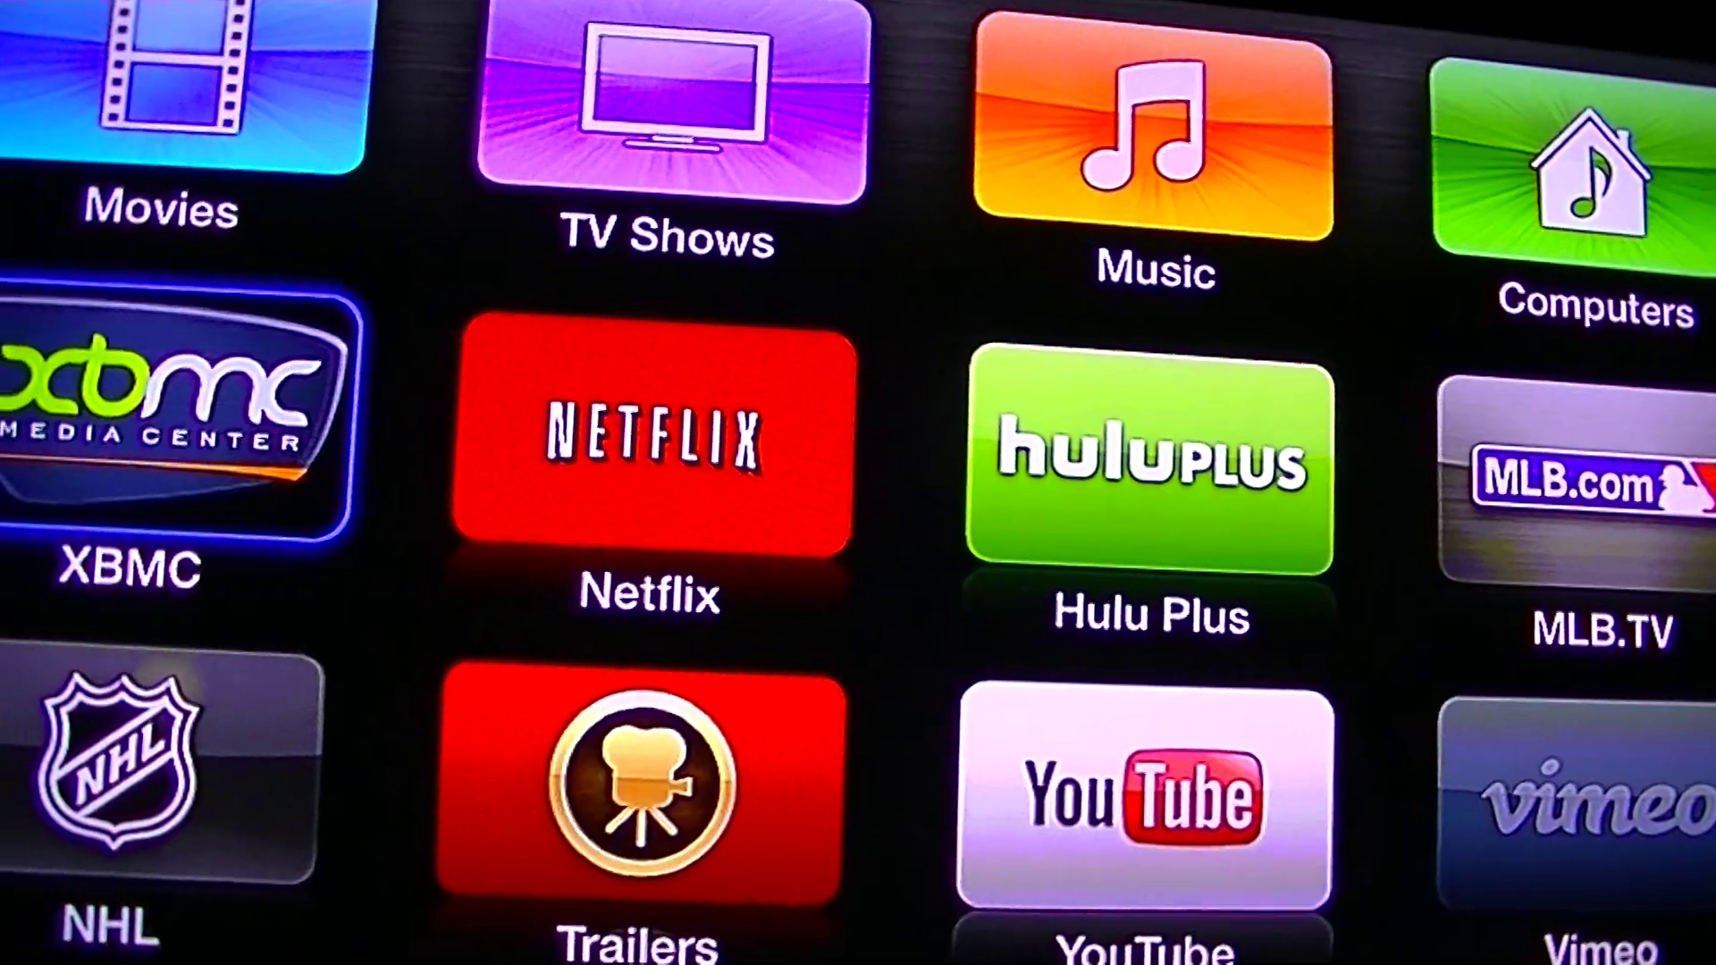